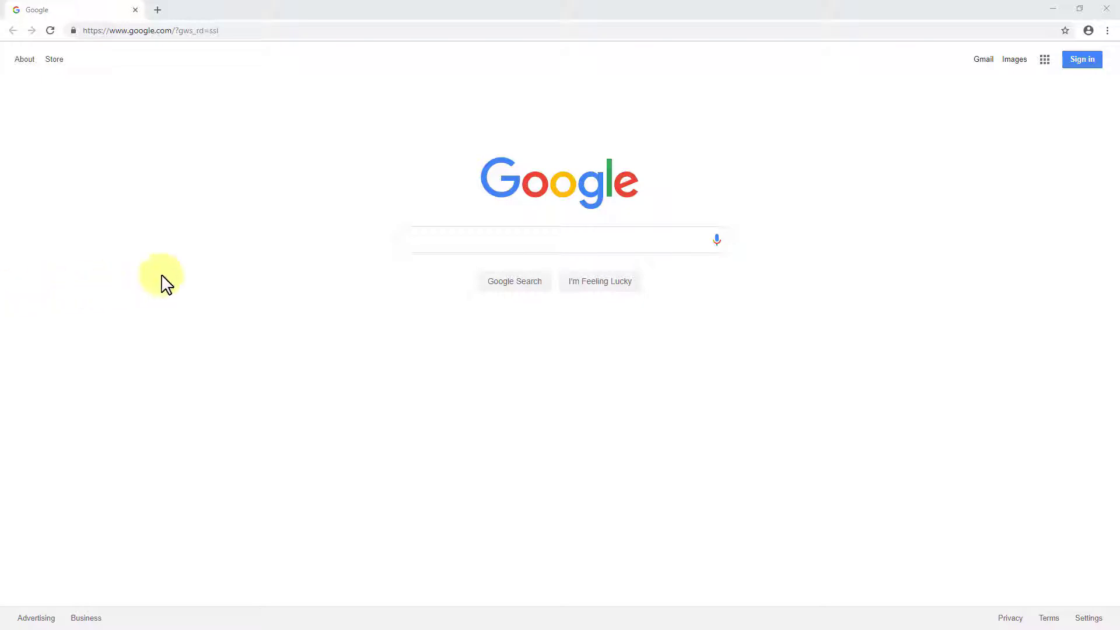
- Search Google for 'virtualbox' and open the official VirtualBox.org result
click(464, 235)
text(virtua)
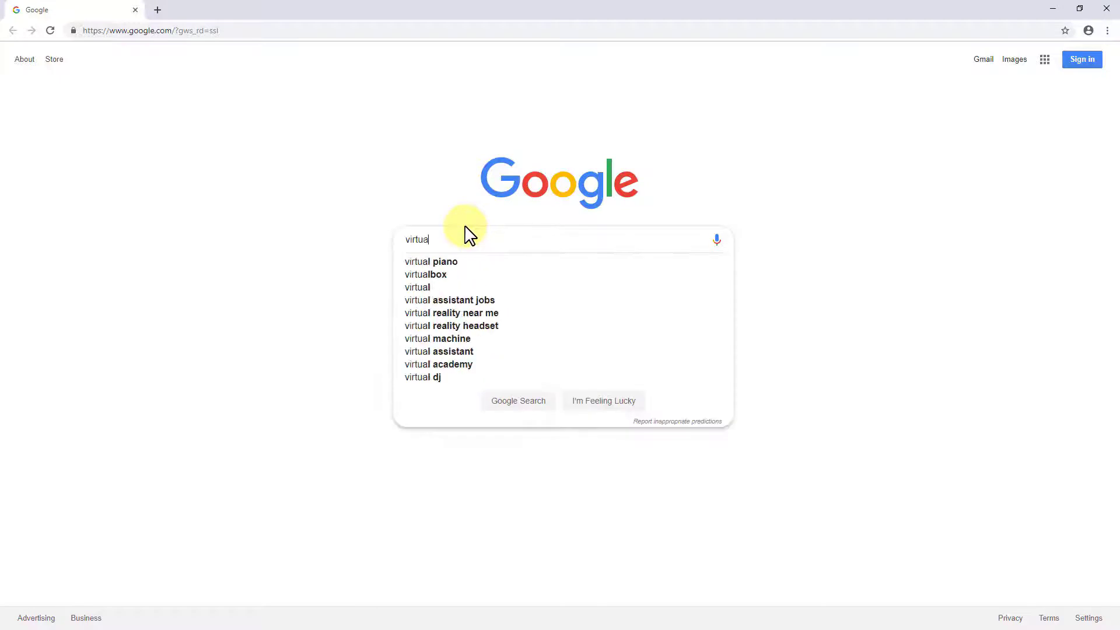
text(lbox)
key(Return)
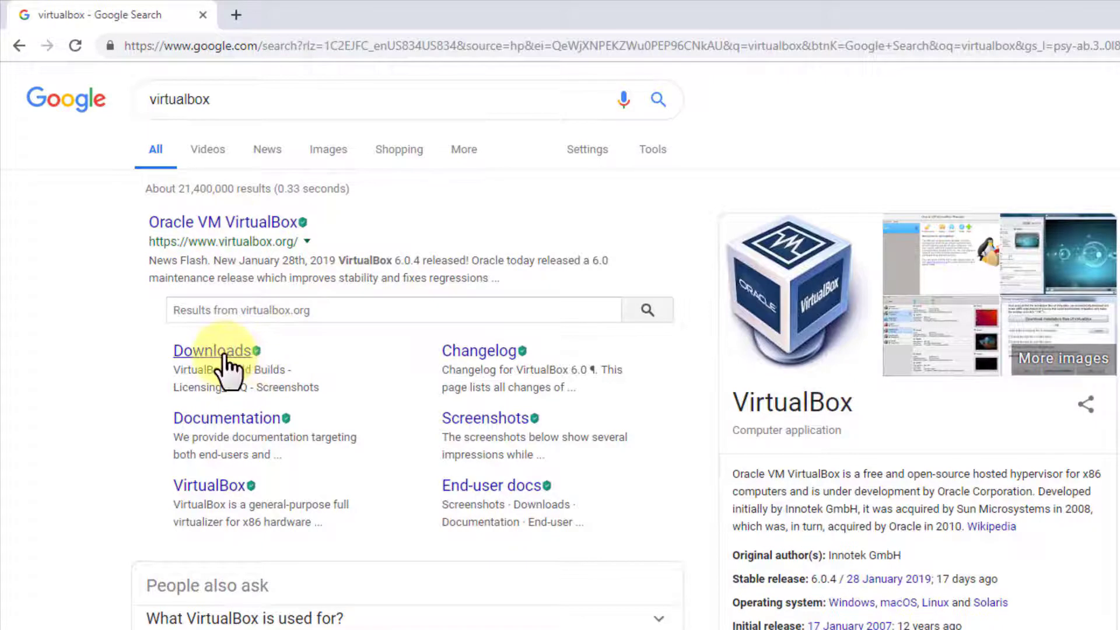
click(239, 242)
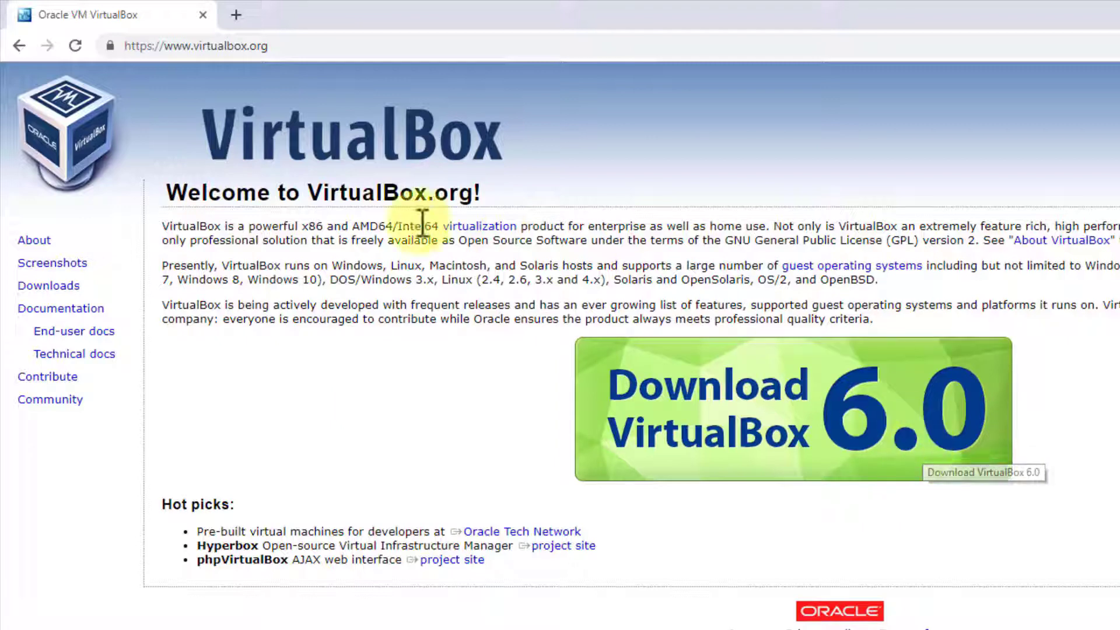
- Go to the Downloads page and review the Windows, OS X and Linux package lines
click(69, 284)
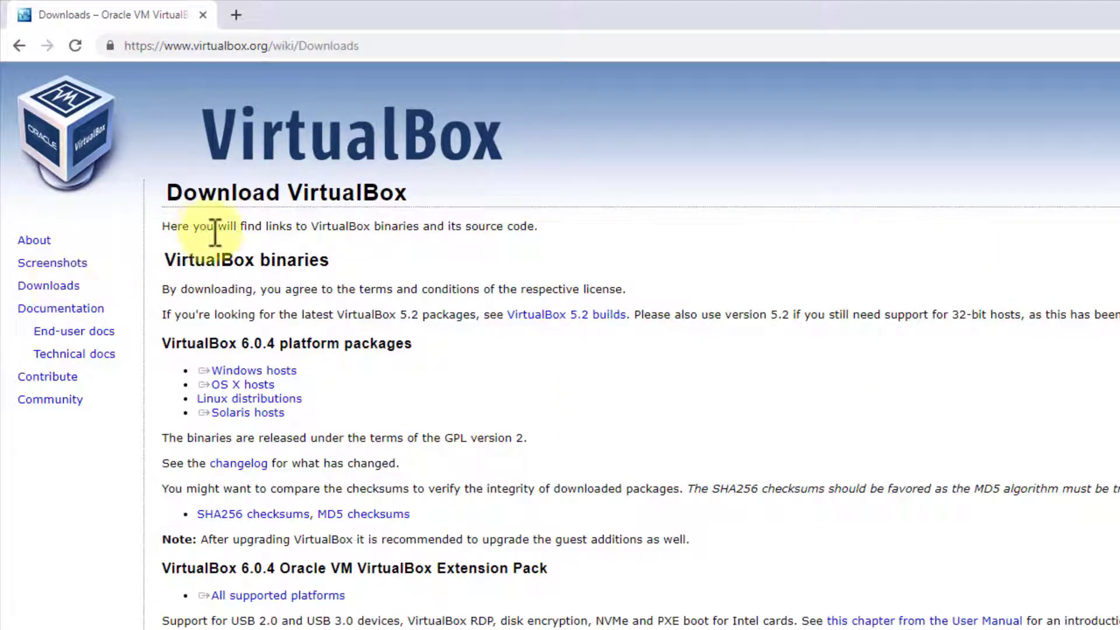
double_click(59, 289)
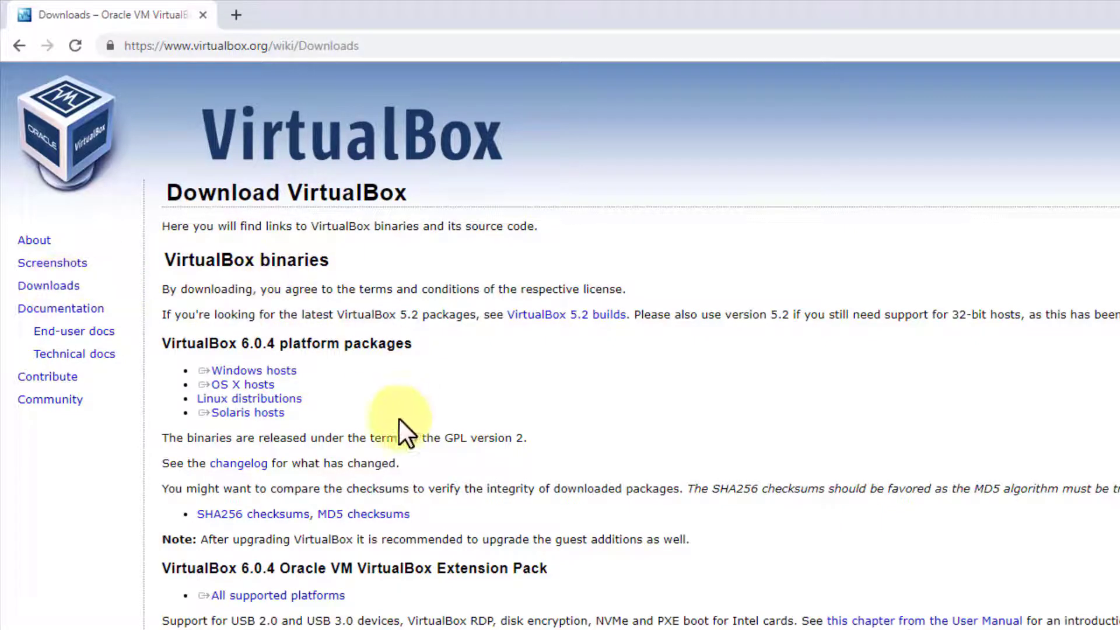
triple_click(265, 371)
triple_click(267, 398)
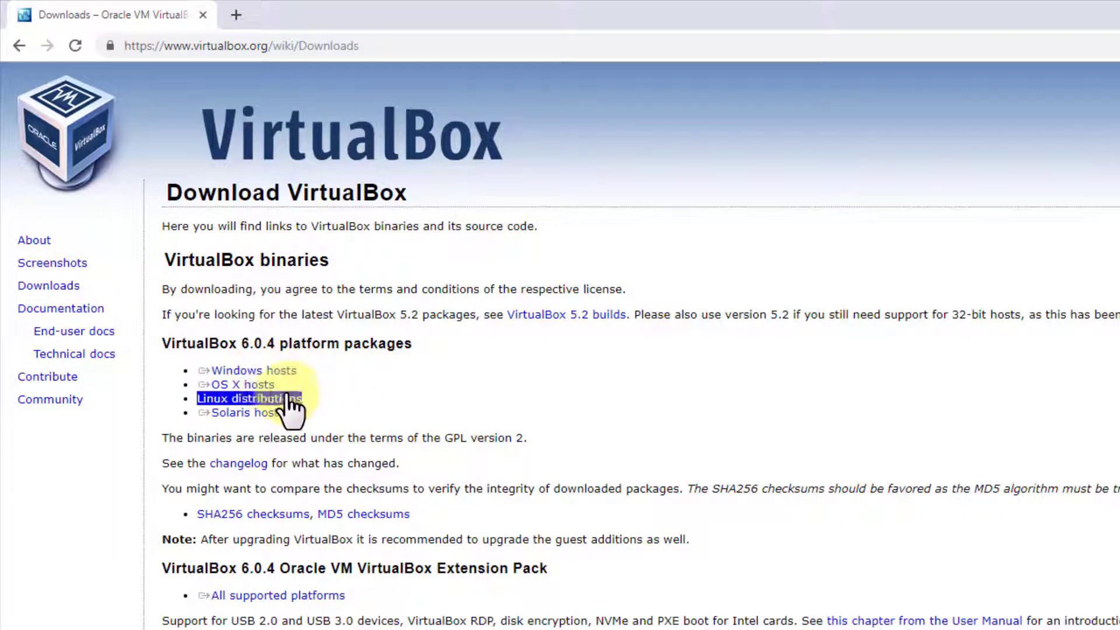
triple_click(263, 386)
triple_click(285, 399)
click(434, 404)
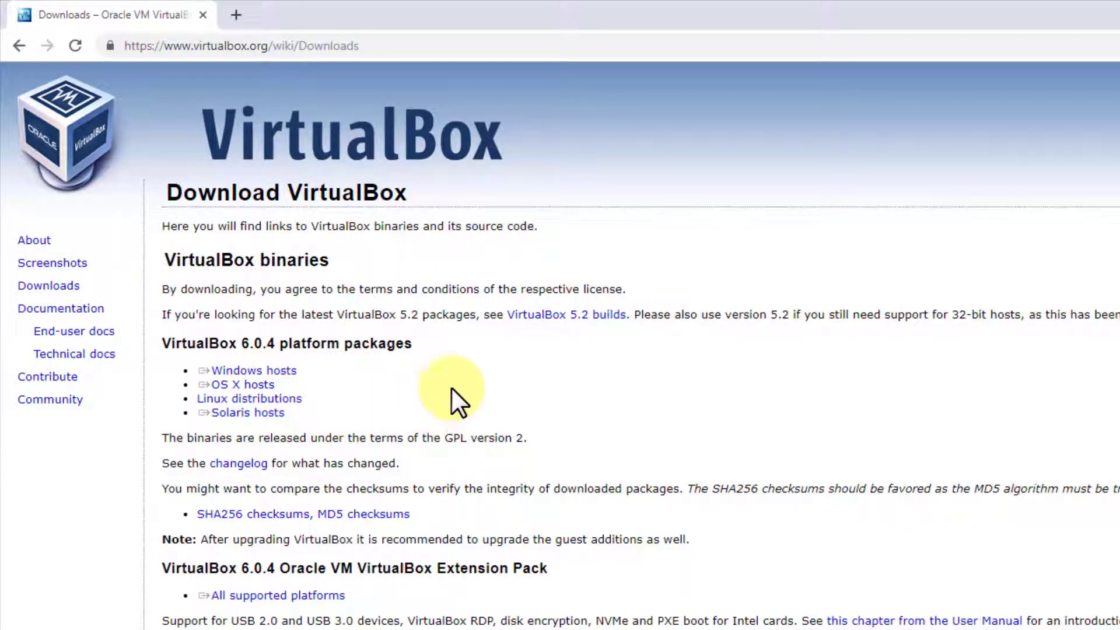
double_click(536, 318)
- View the VirtualBox 5.2 old-builds page, then head back to Downloads
click(540, 316)
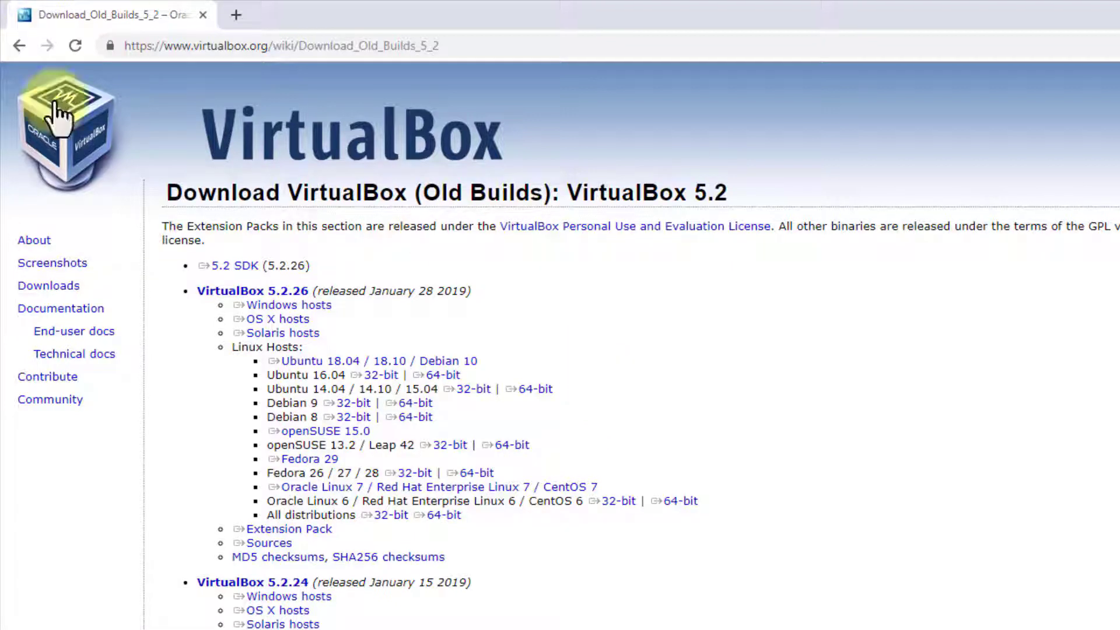
double_click(61, 285)
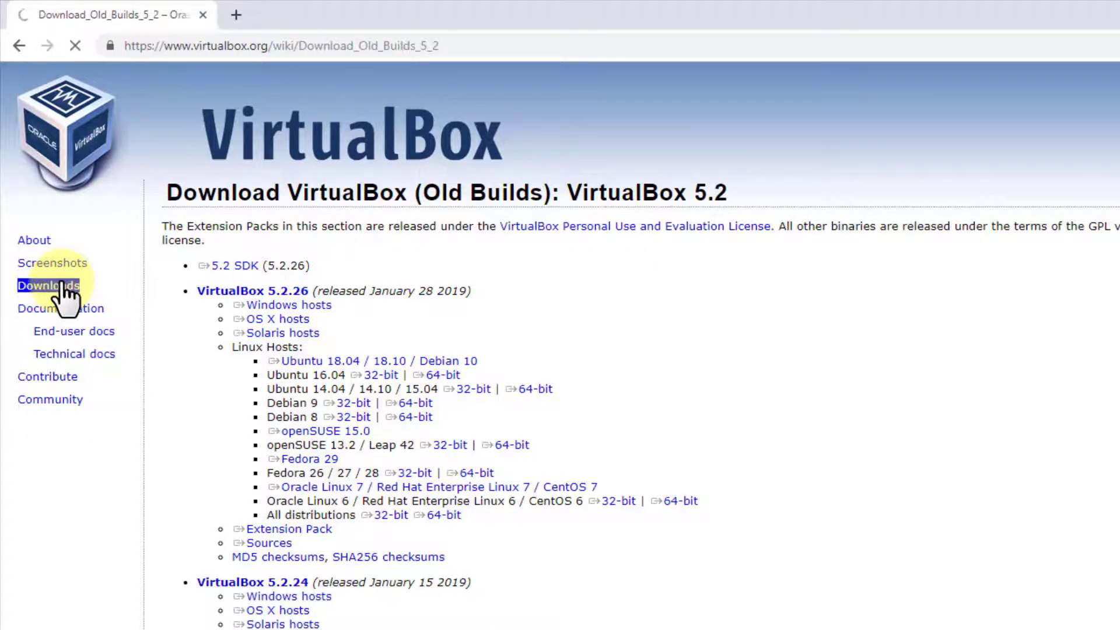
- Download the VirtualBox-6.0.4-1 Windows hosts installer (.exe) from the platform packages list
triple_click(255, 376)
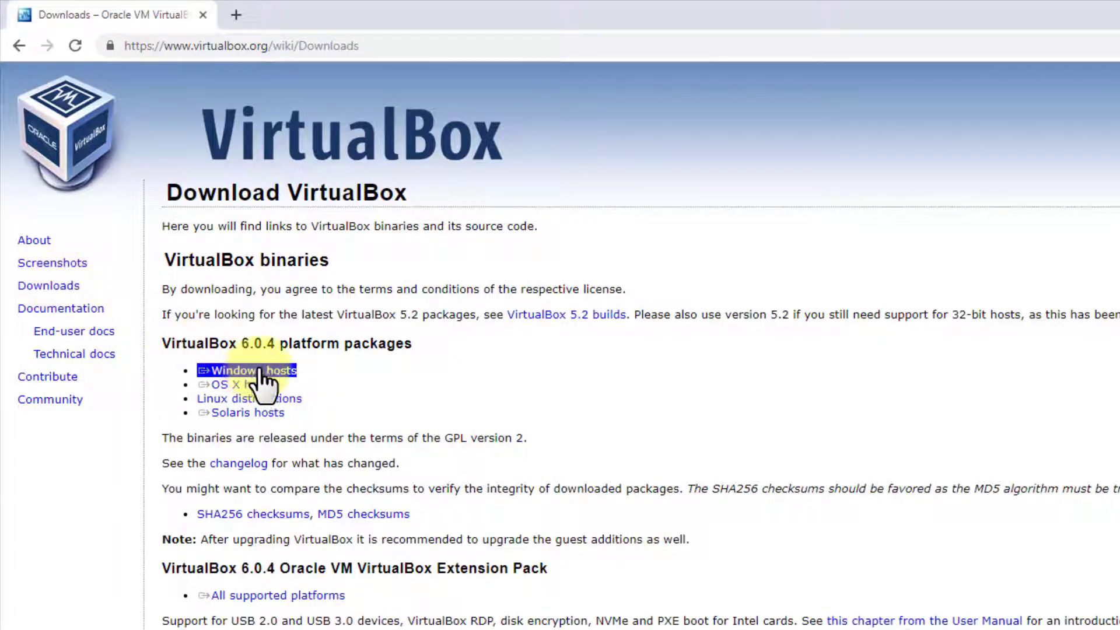
click(252, 346)
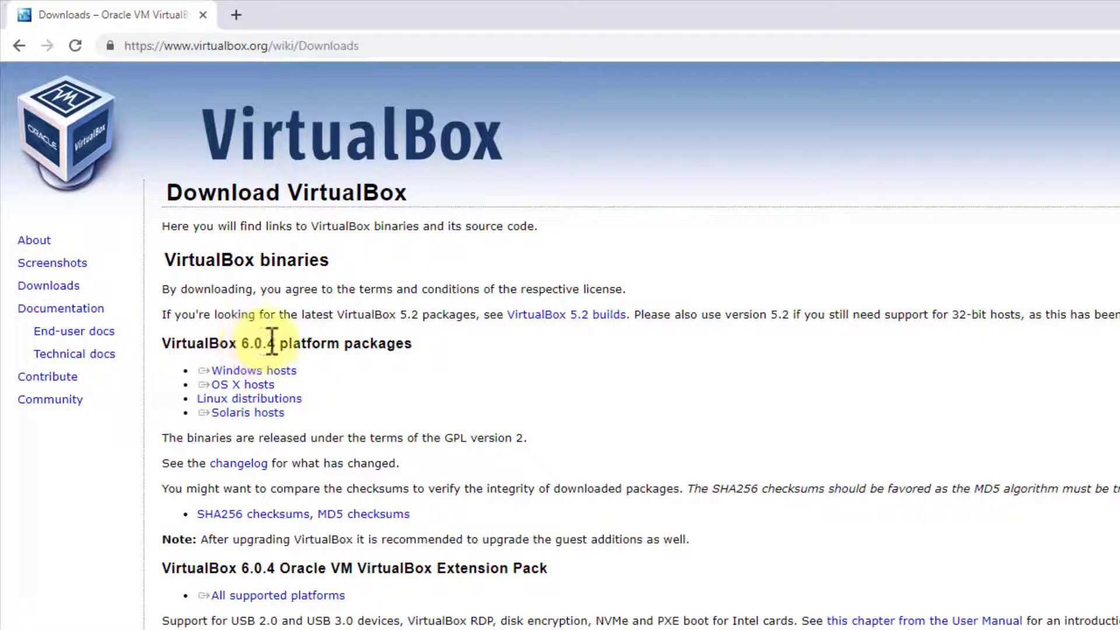
triple_click(269, 373)
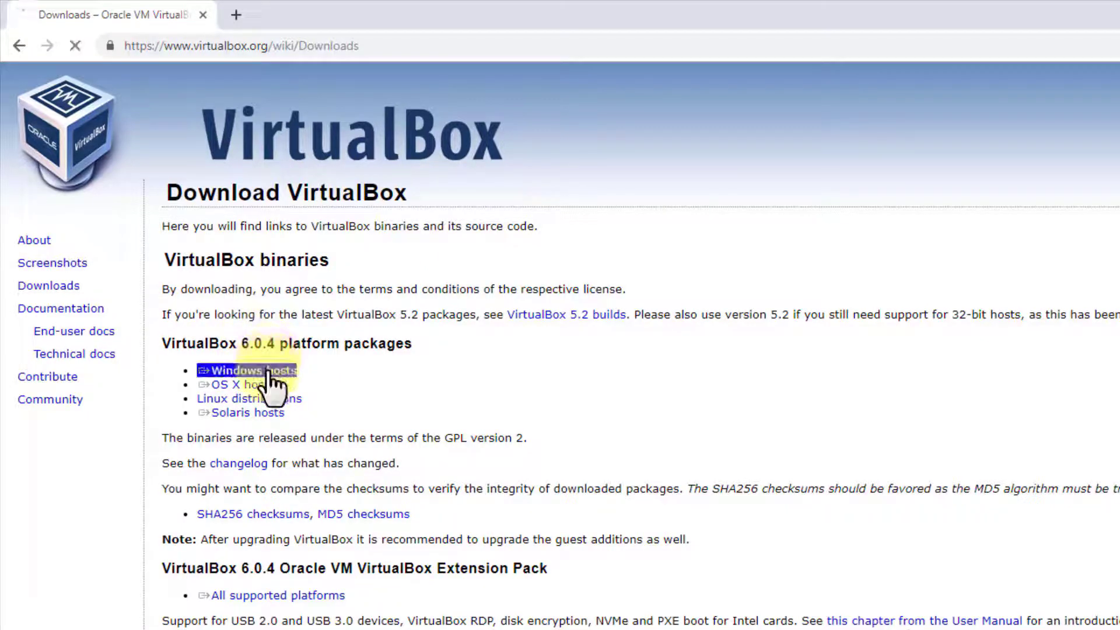
click(567, 477)
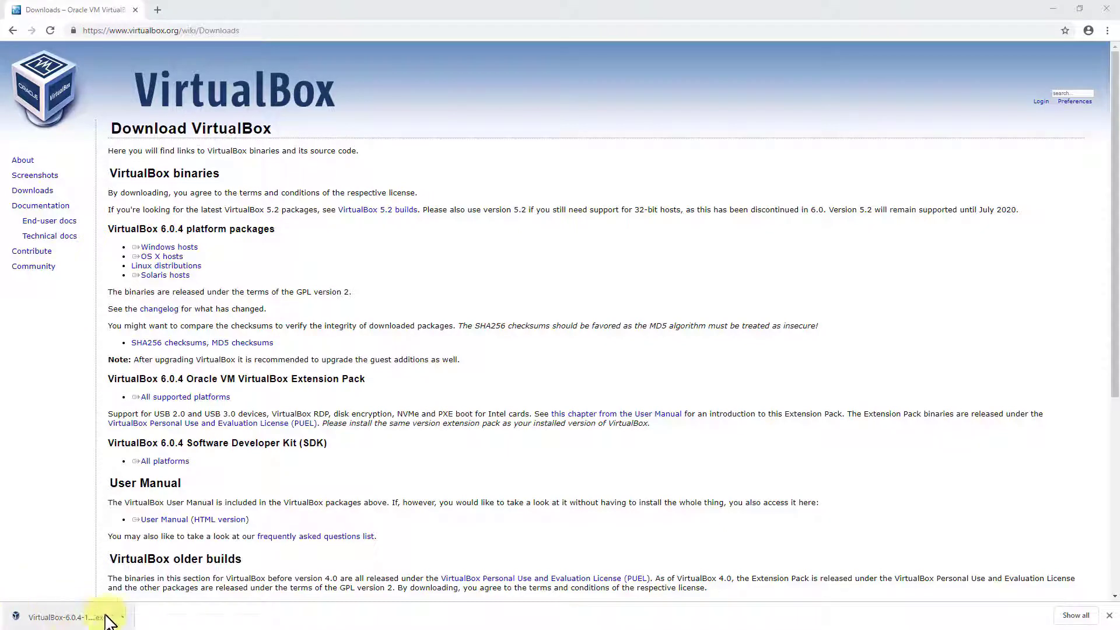
- Open the downloaded VirtualBox 6.0.4 installer from the download bar, then close Chrome
click(122, 618)
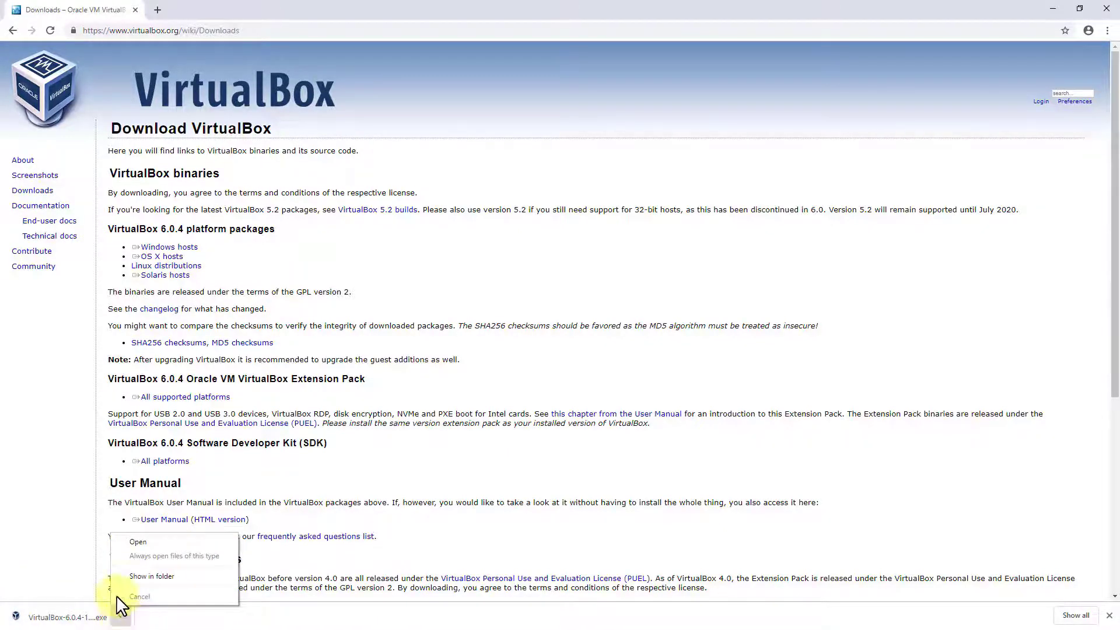
click(58, 617)
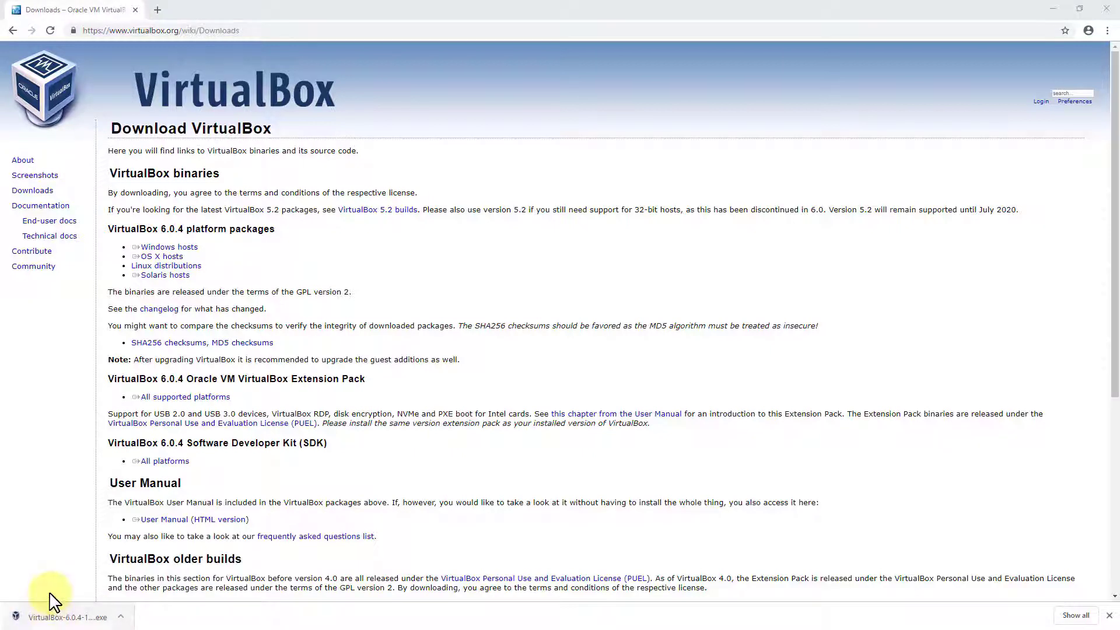
click(1107, 9)
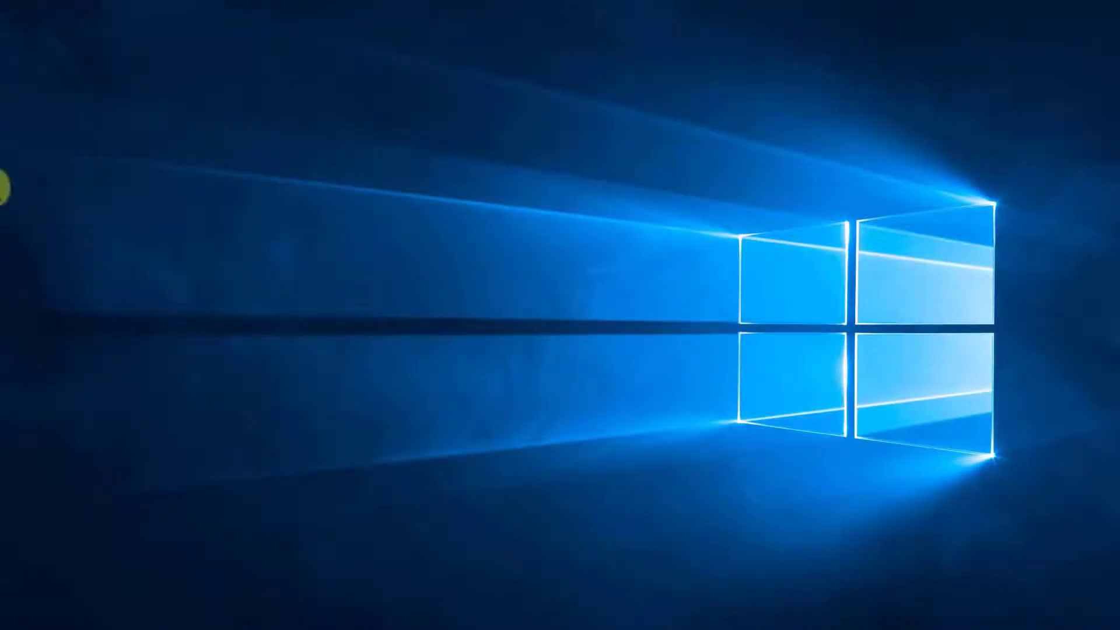
- Centre the setup wizard and keep the default features and all four shortcut options
drag(337, 145, 541, 165)
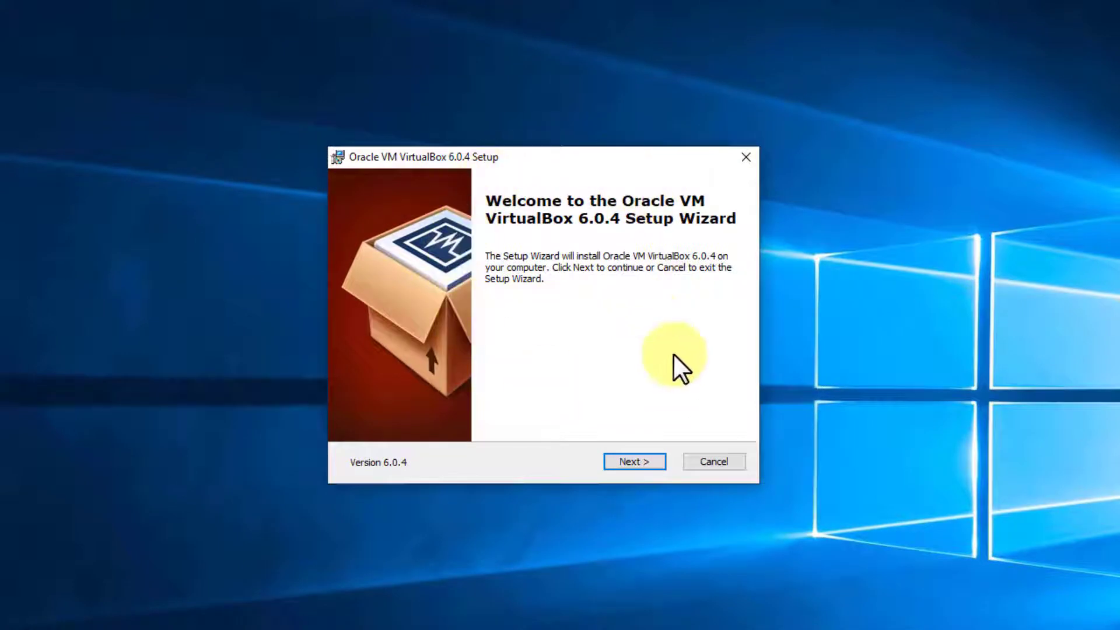
click(629, 463)
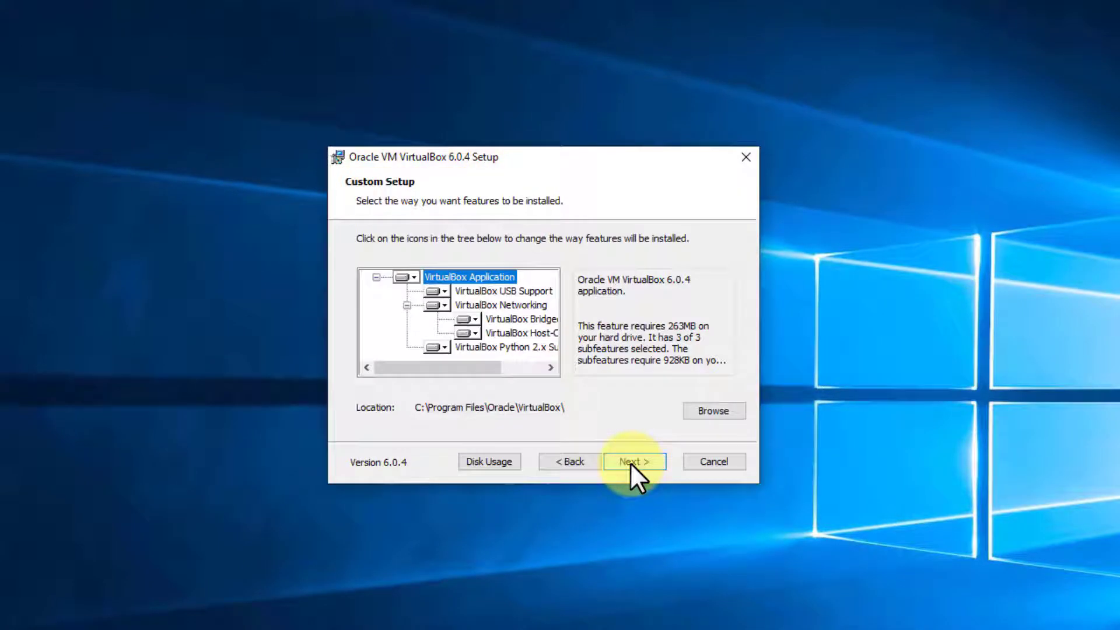
click(629, 463)
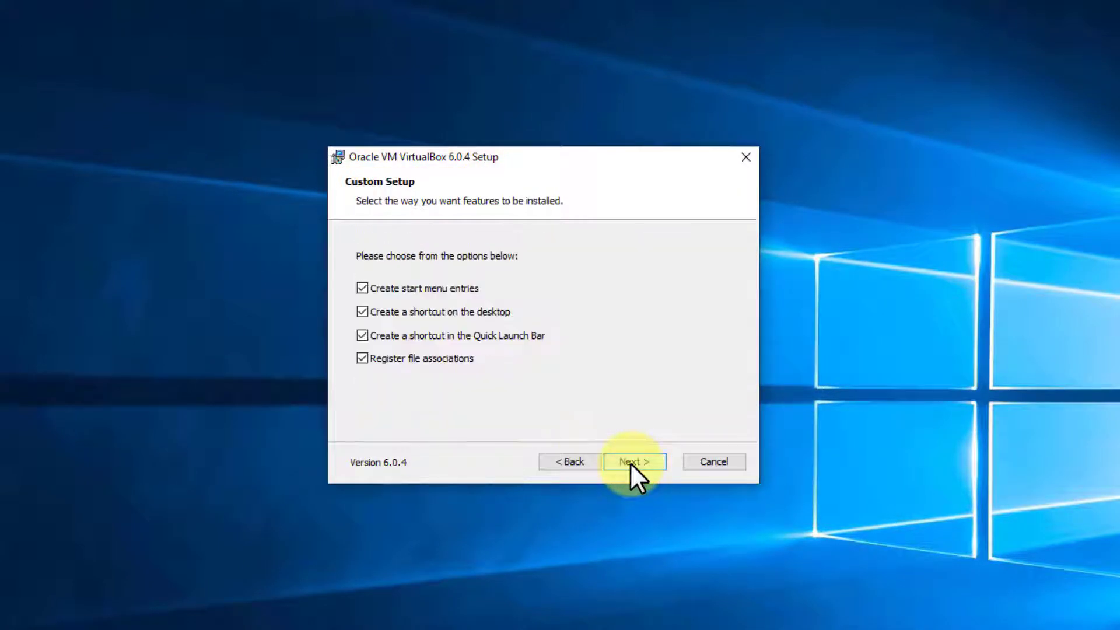
click(630, 463)
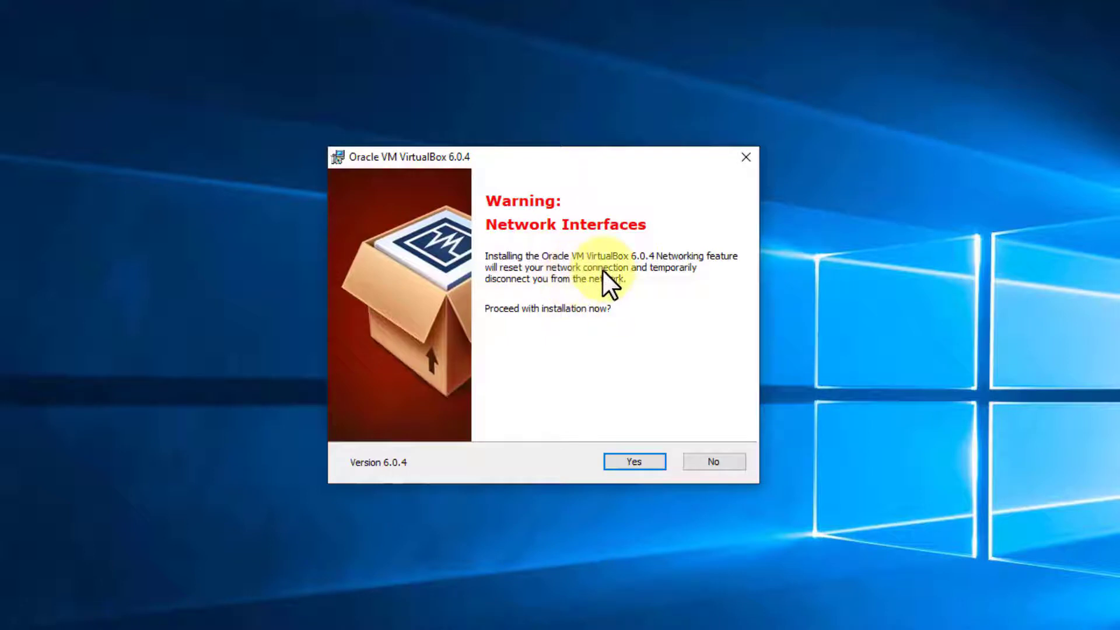
- Accept the network reset warning to start installing and move the Windows Security prompt over the installer
click(630, 461)
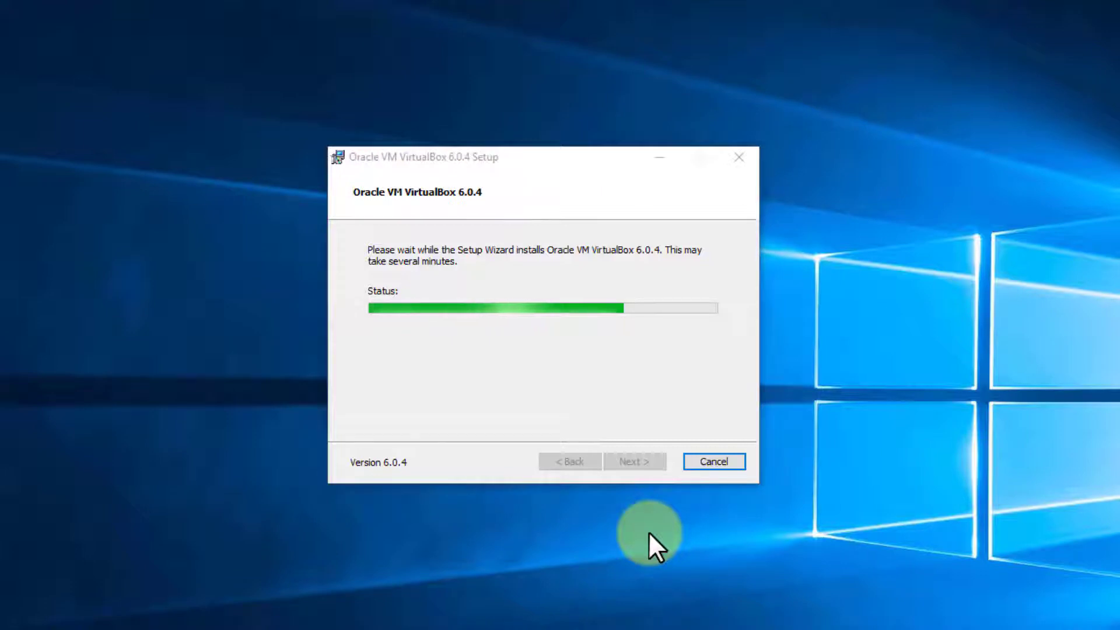
drag(146, 188, 380, 148)
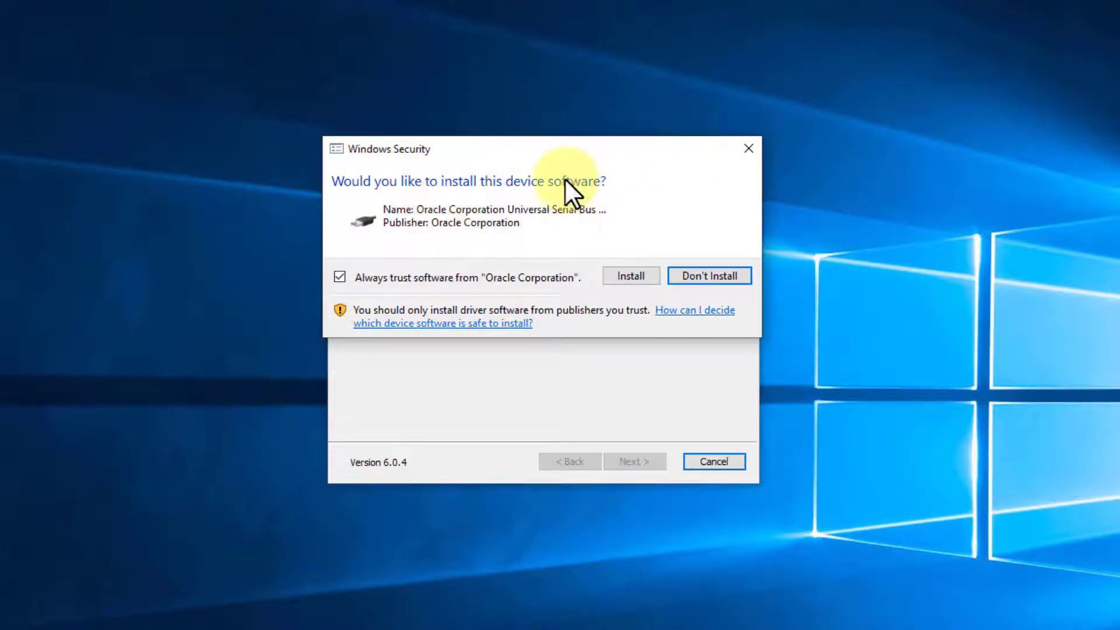
- Allow Oracle's USB device software, finish setup, and move the VirtualBox shortcut top-left
click(628, 278)
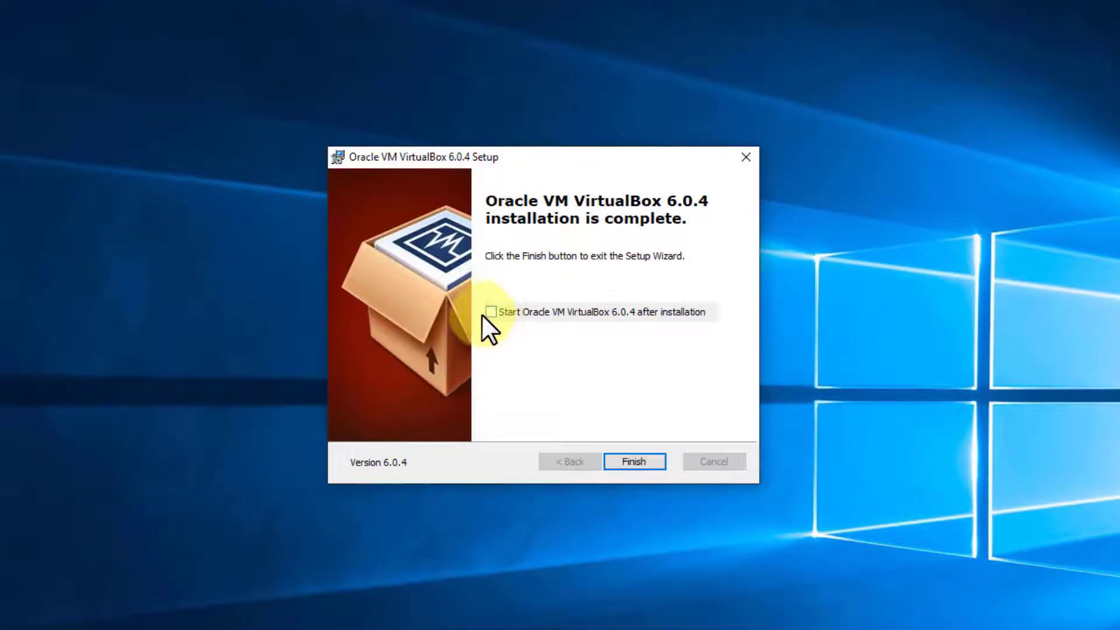
click(624, 461)
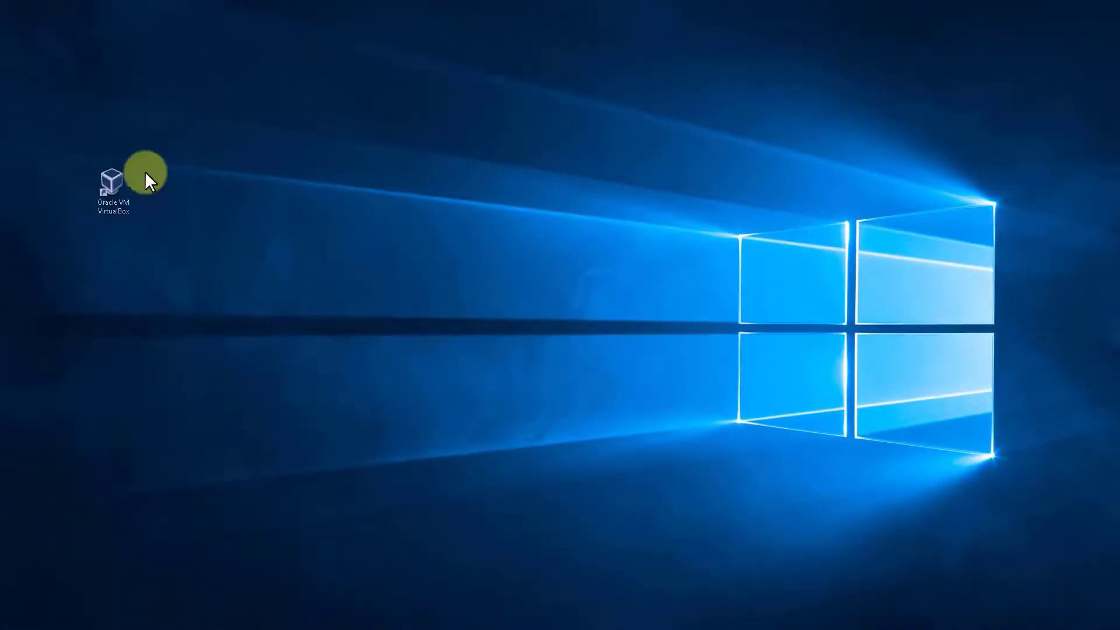
drag(111, 185, 35, 14)
click(80, 120)
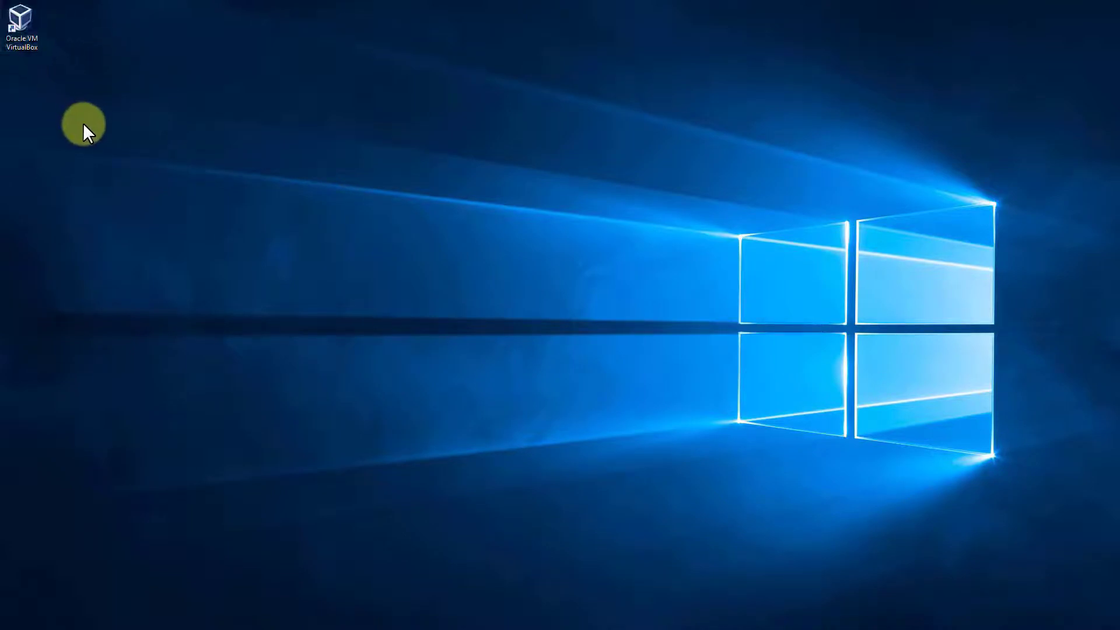